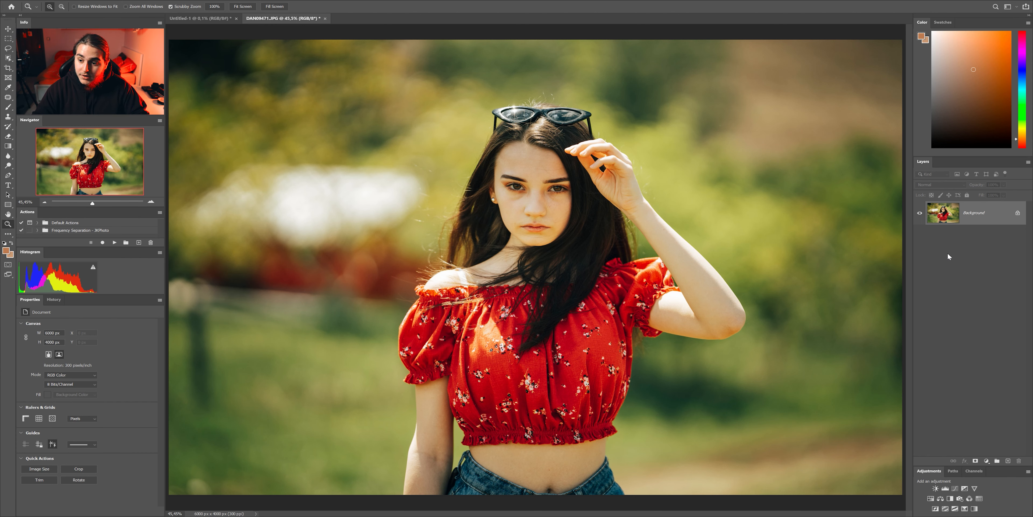
- Duplicate the background layer twice and rename the lower copy Skin and the upper copy Texture
key("ctrl+j")
key("ctrl+j")
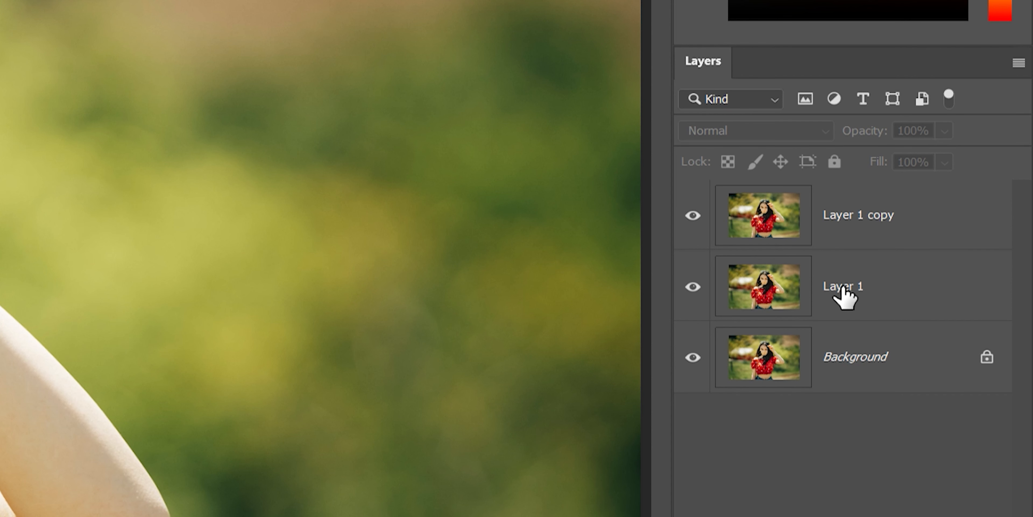
double_click(843, 286)
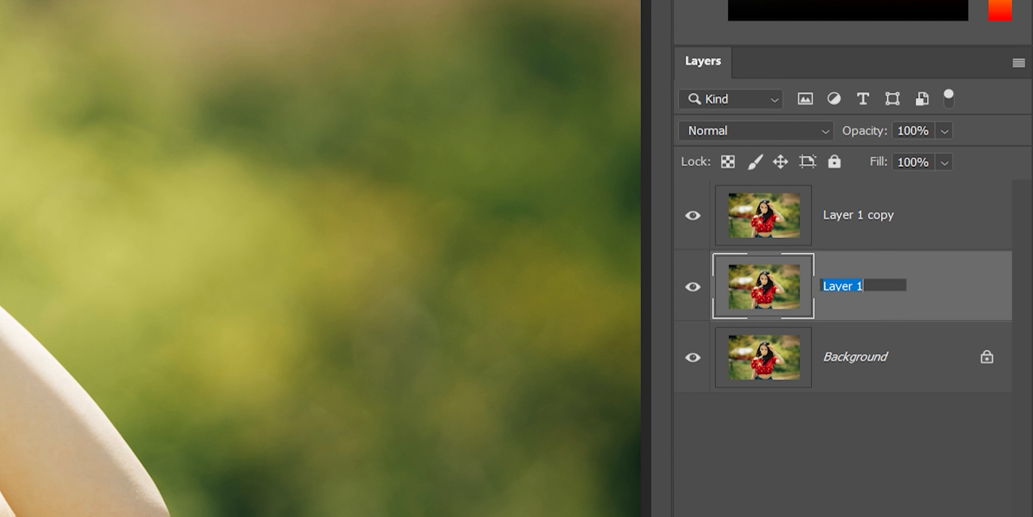
type("Skin")
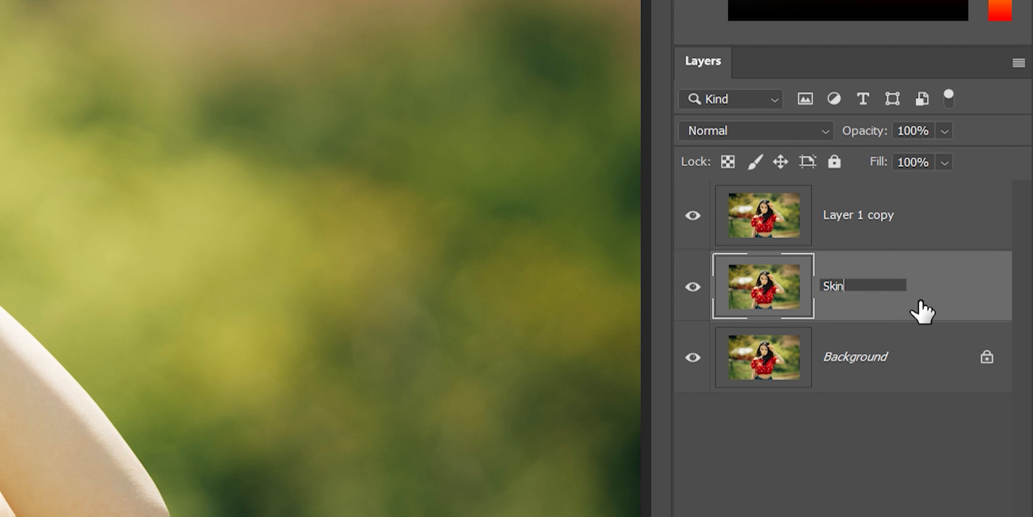
key("shift+Tab")
type("Texture")
- Apply a Gaussian Blur with a radius of 5.0 pixels to the Skin layer
left_click(853, 291)
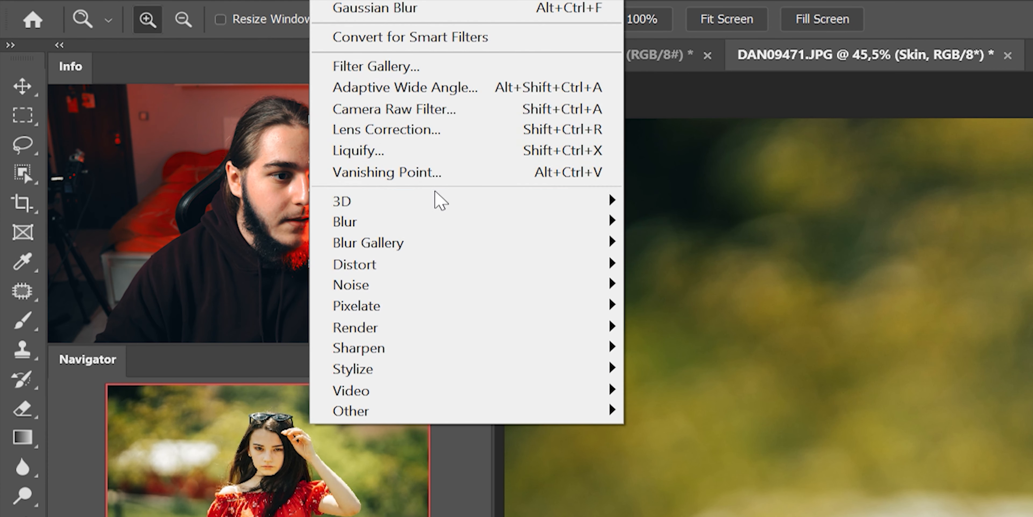
mouse_move(496, 223)
left_click(730, 302)
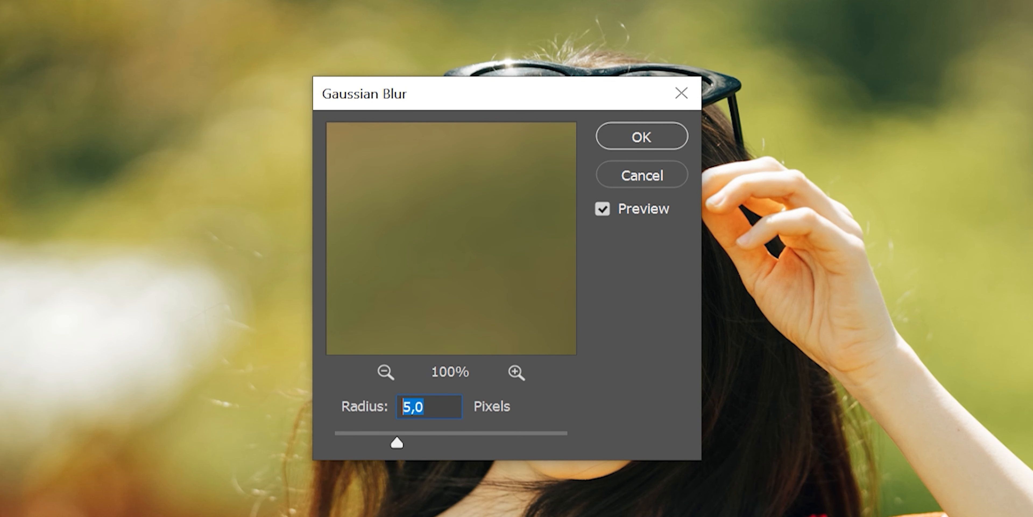
key("Return")
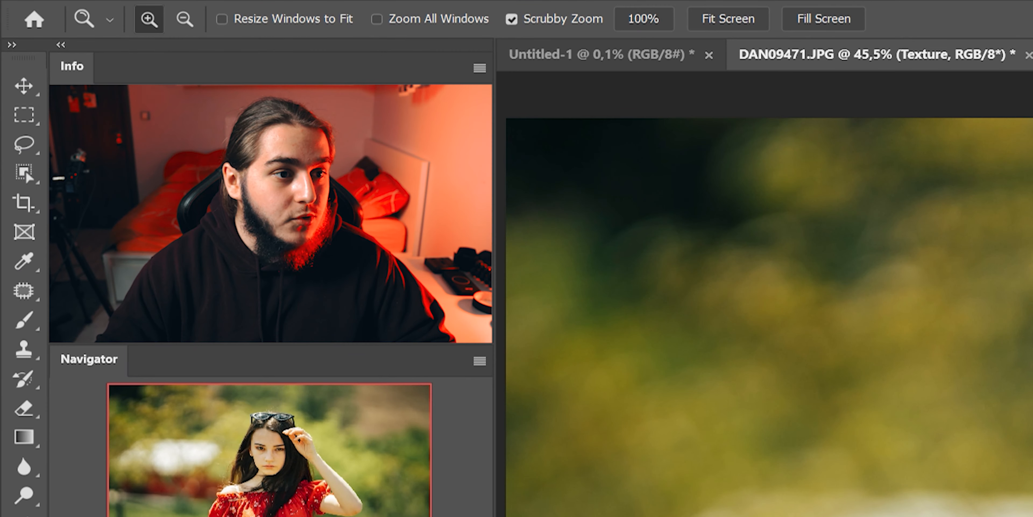
- Run Apply Image on the Texture layer with the inverted Skin layer as source, Add blending, scale 2 and offset 0
left_click(142, 0)
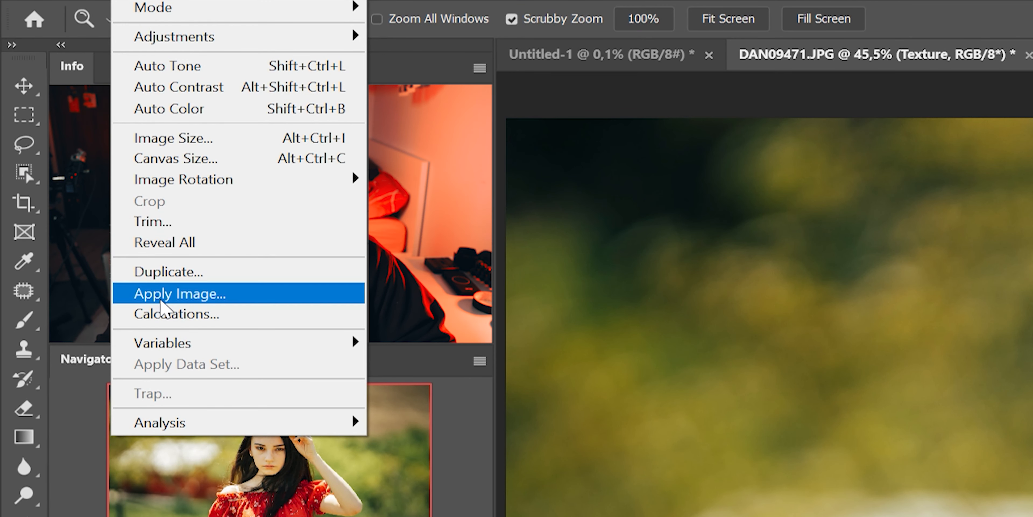
left_click(161, 301)
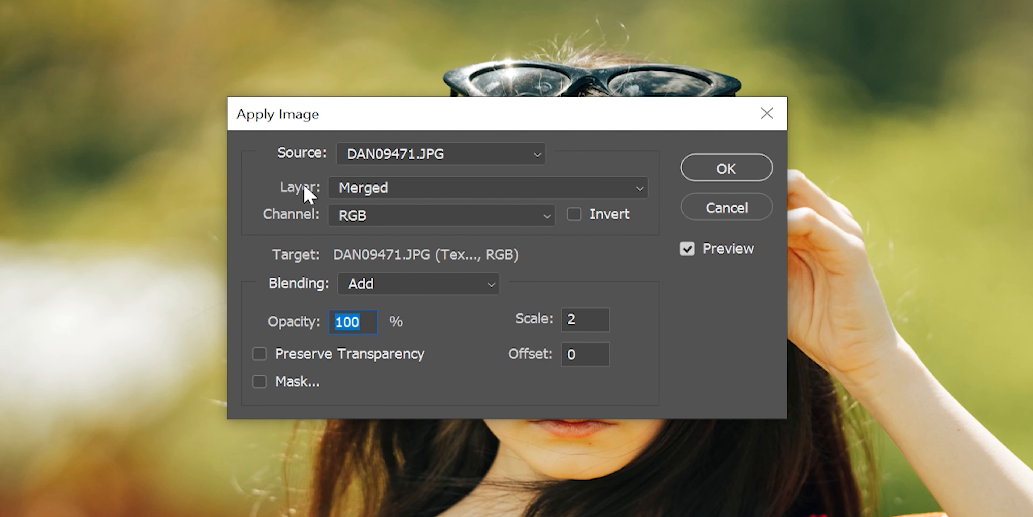
left_click(373, 187)
left_click(395, 268)
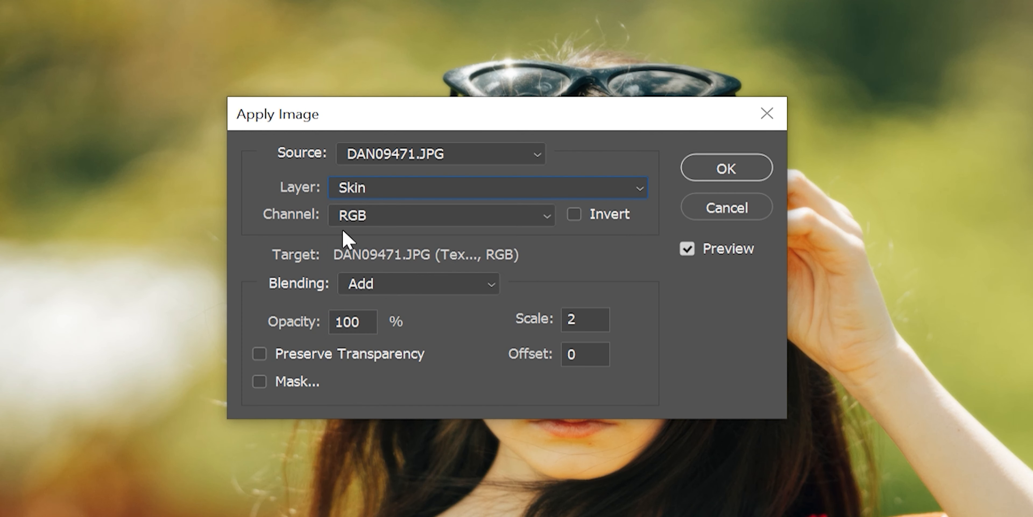
left_click(575, 216)
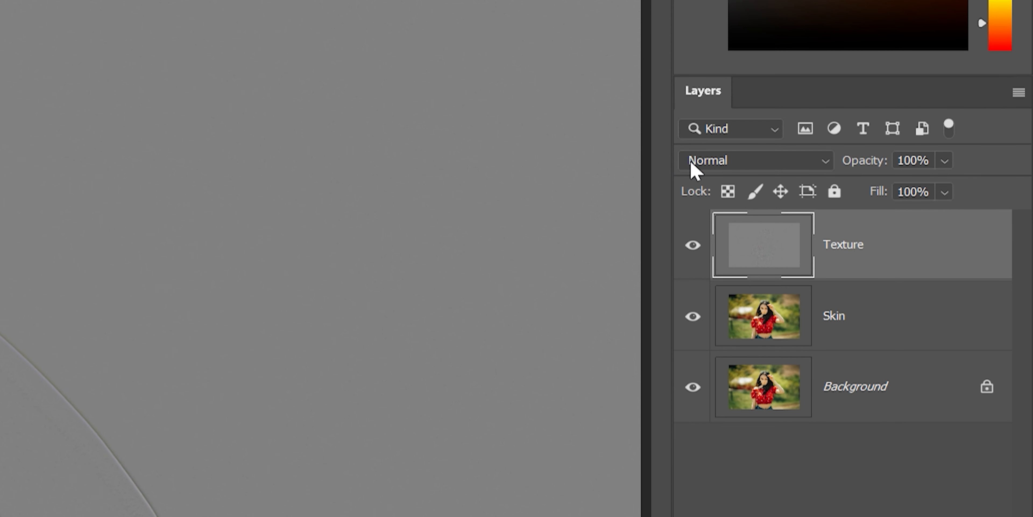
- Set the Texture layer's blend mode to Linear Light
left_click(709, 168)
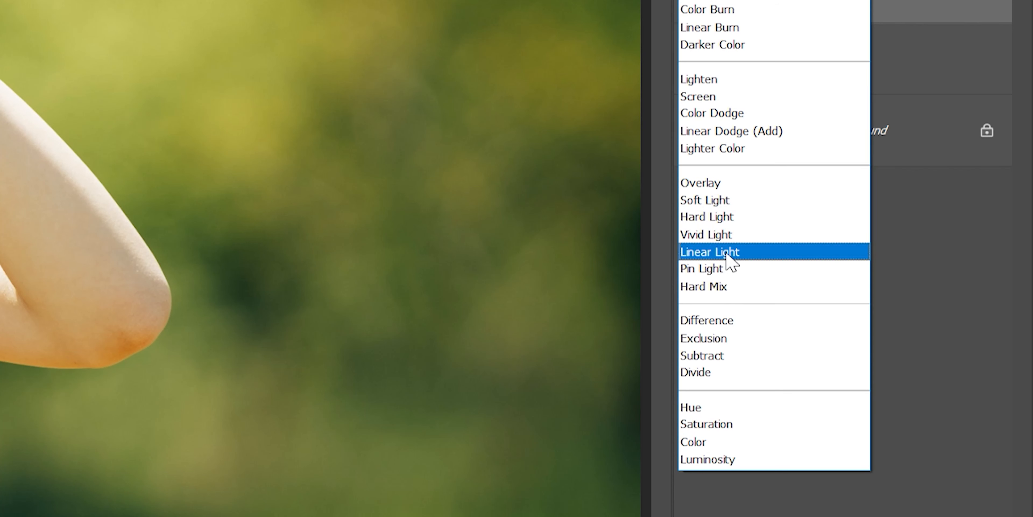
left_click(944, 299)
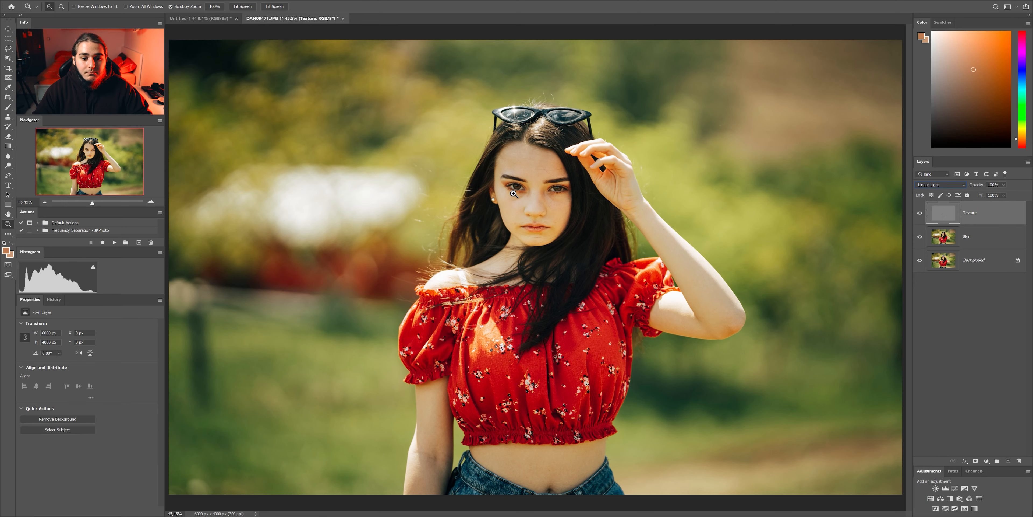
- Hide the Texture layer and examine the blurred skin tones across the forehead, cheeks and chin
left_click_drag(524, 195, 819, 217)
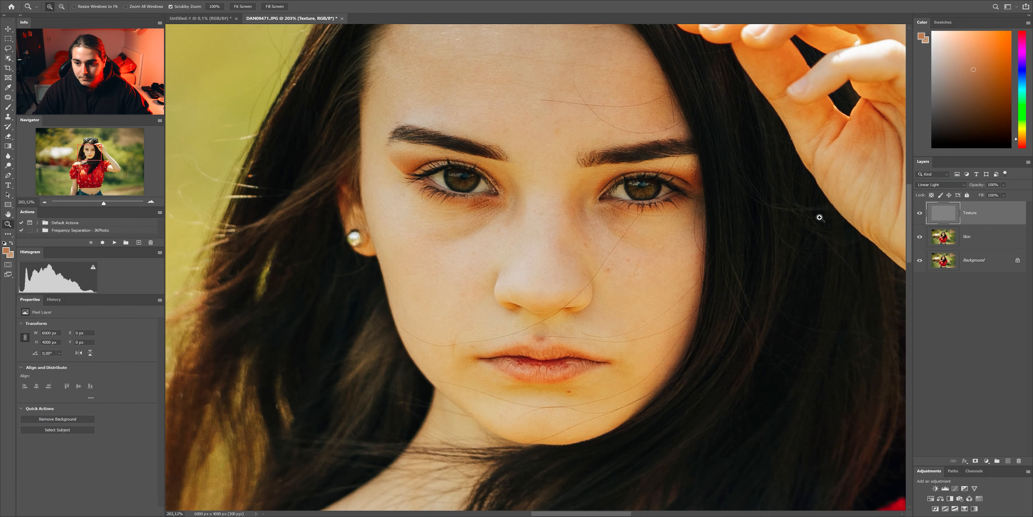
left_click(920, 213)
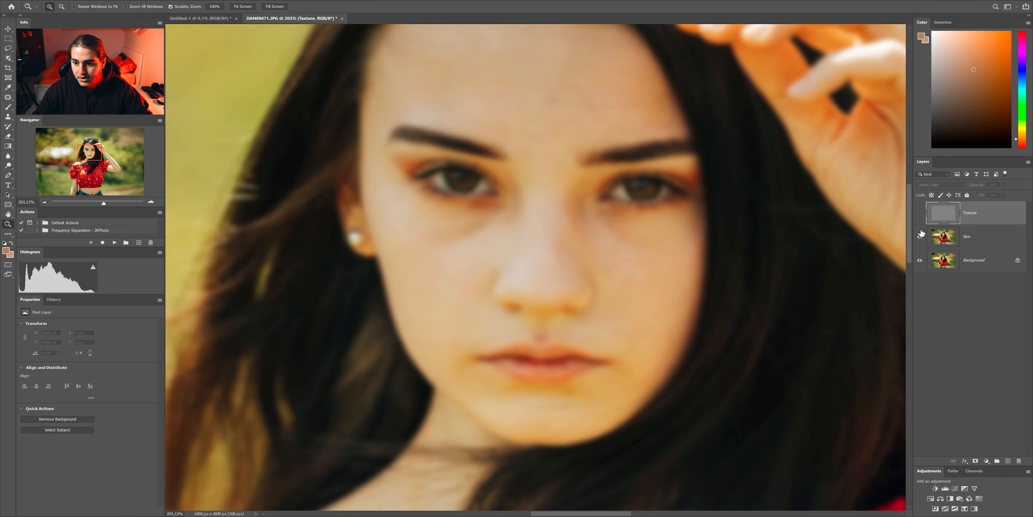
left_click_drag(544, 35, 556, 203)
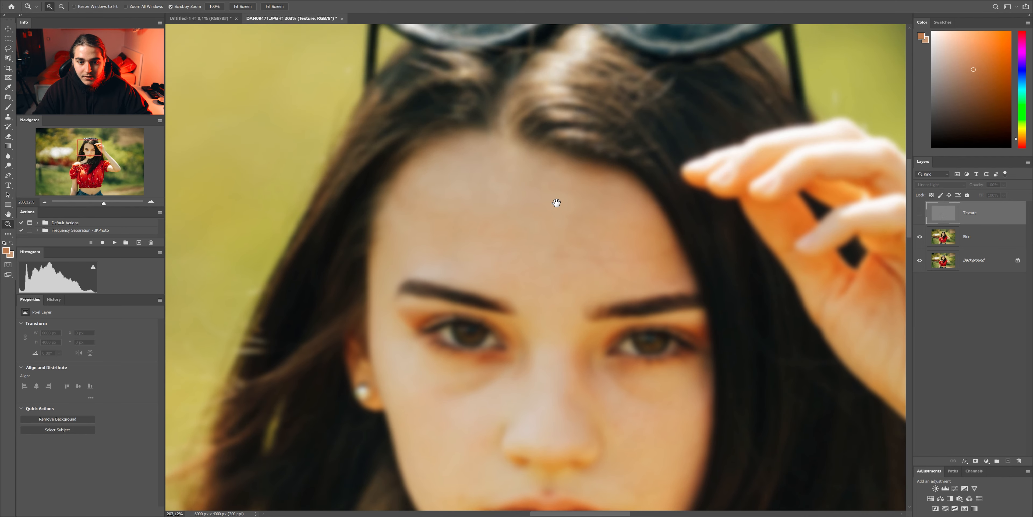
left_click(552, 195)
left_click_drag(602, 288, 615, 214)
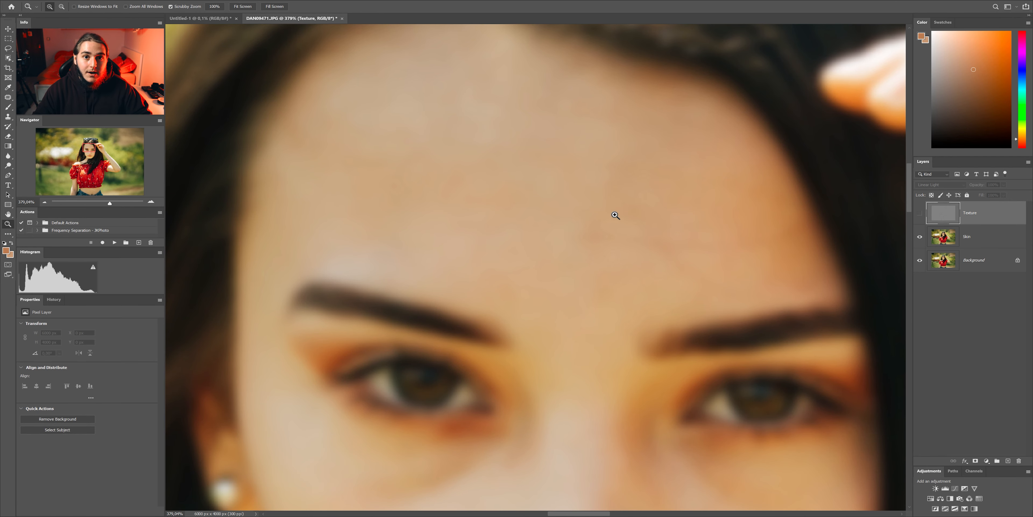
left_click_drag(625, 362, 616, 101)
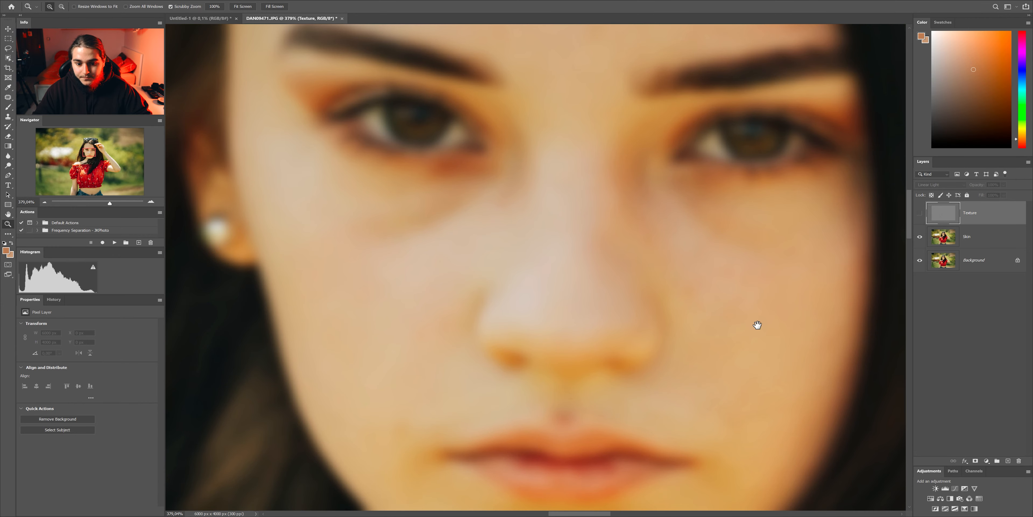
left_click_drag(758, 323, 681, 54)
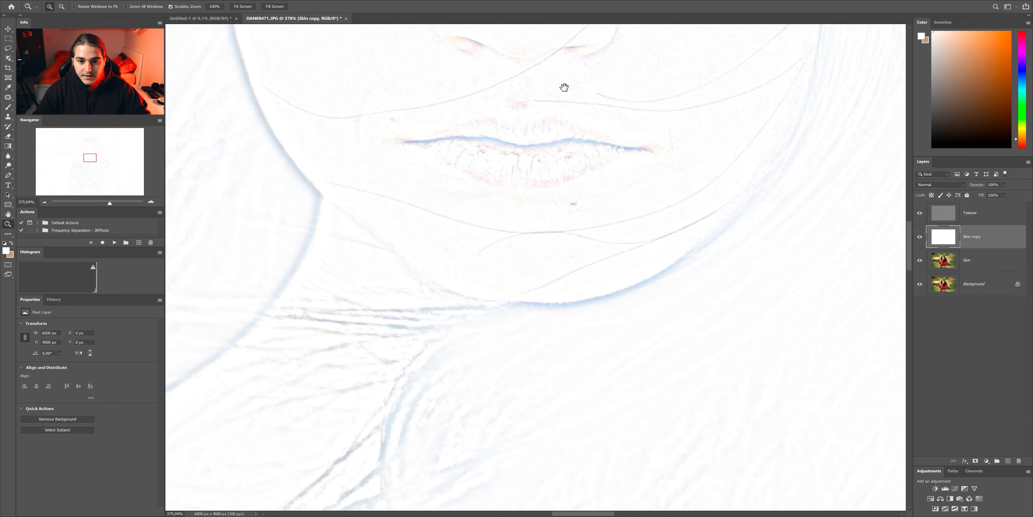
left_click_drag(563, 86, 614, 342)
left_click_drag(480, 67, 655, 375)
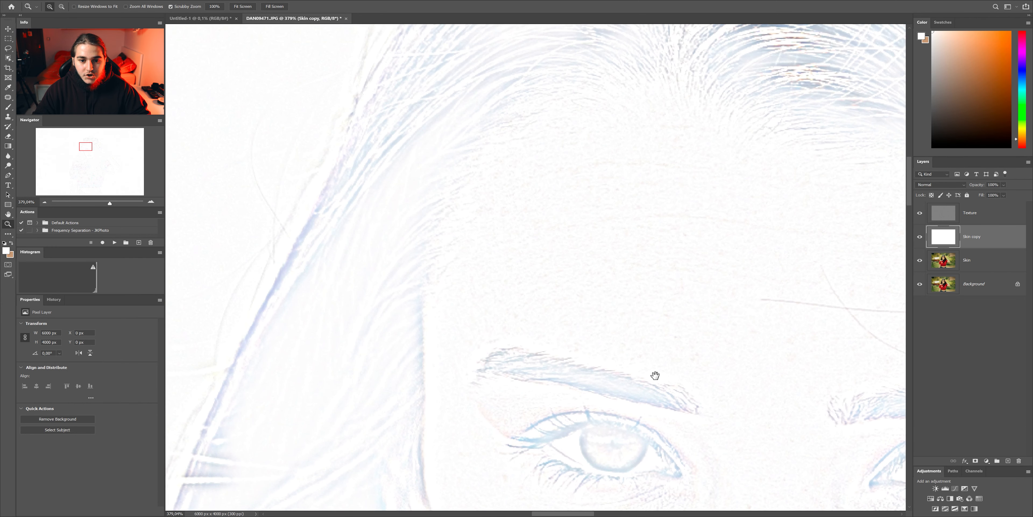
- Sample a skin tone from the model's forehead as the foreground color with the Eyedropper
scroll(655, 375, "up", 10)
left_click_drag(602, 353, 566, 417)
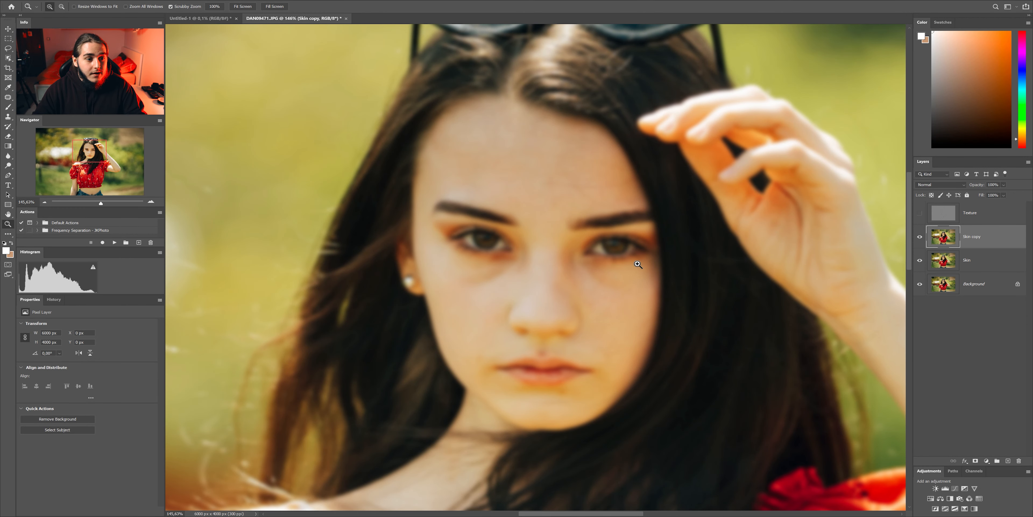
key("i")
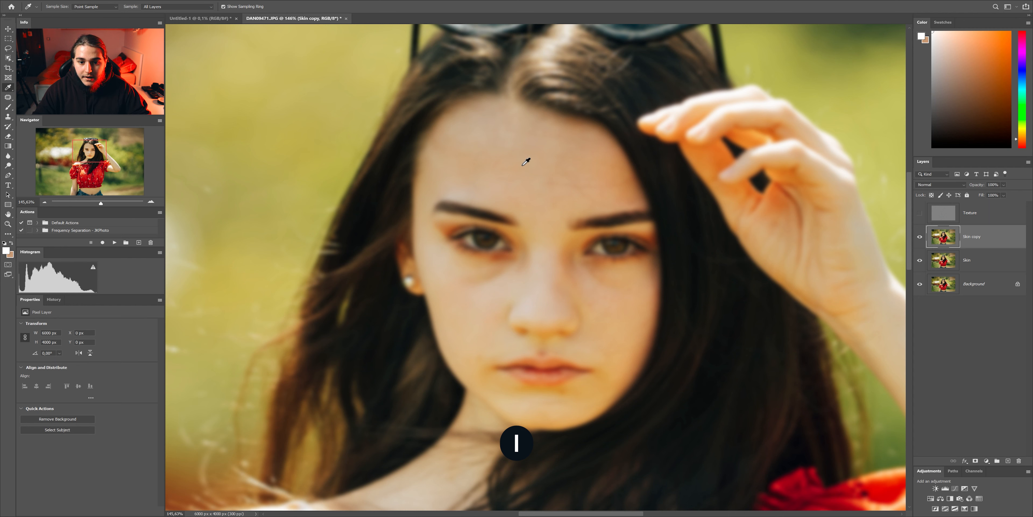
left_click(488, 160)
mouse_move(486, 152)
left_mouse_down()
mouse_move(528, 166)
mouse_move(508, 170)
left_mouse_up()
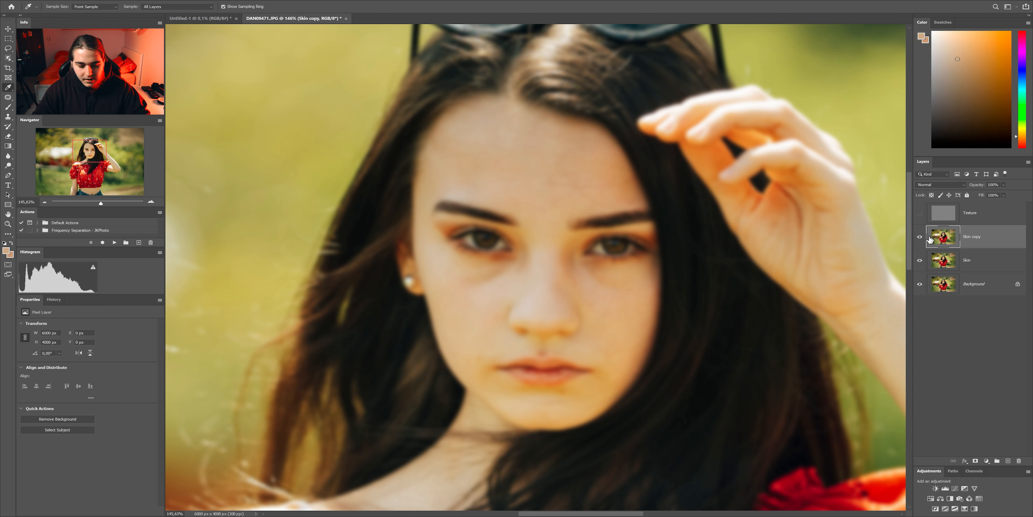
- Fill the Skin copy layer with the foreground color in Normal mode at 100% opacity
key("shift+F5")
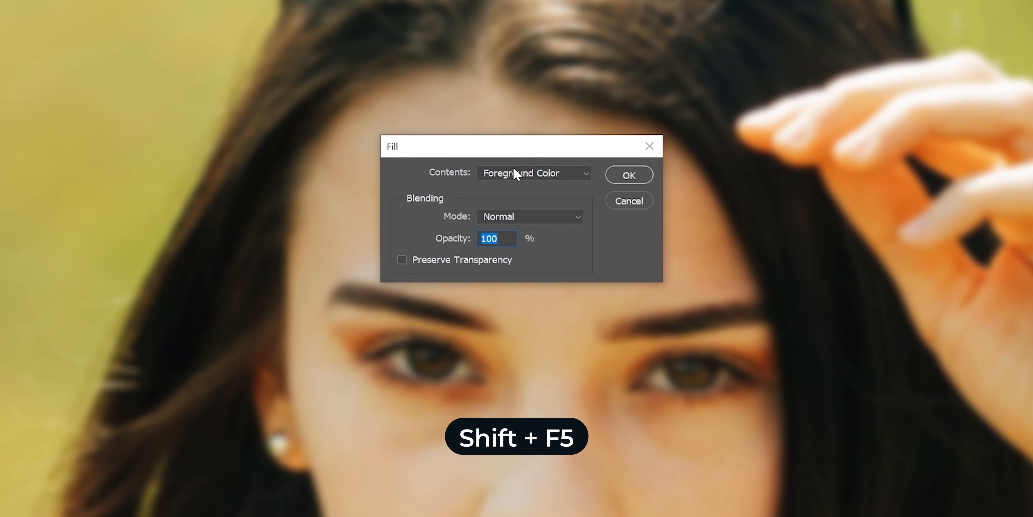
left_click(496, 175)
left_click(507, 176)
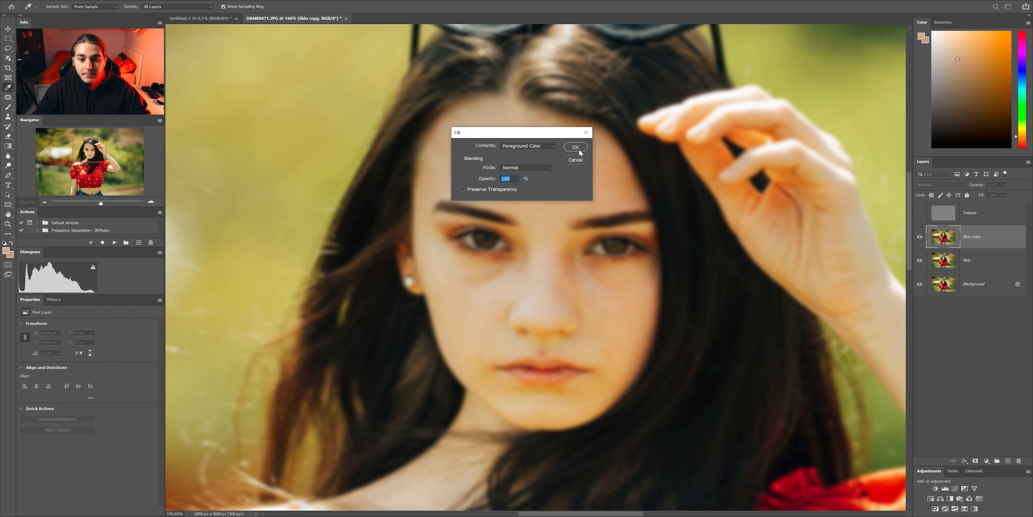
left_click(575, 147)
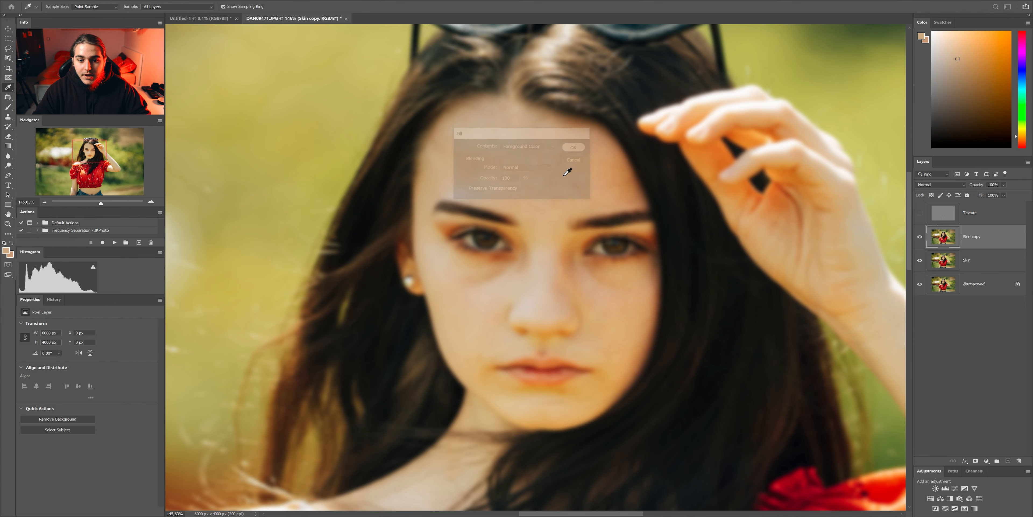
key("z")
key("ctrl+0")
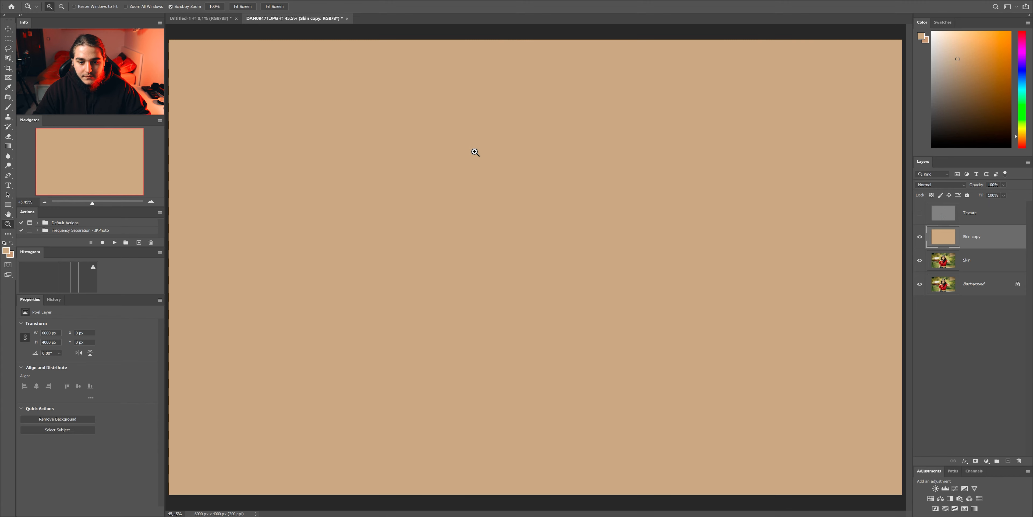
- Choose the Healing Brush Tool from the group of healing tools
right_click(8, 97)
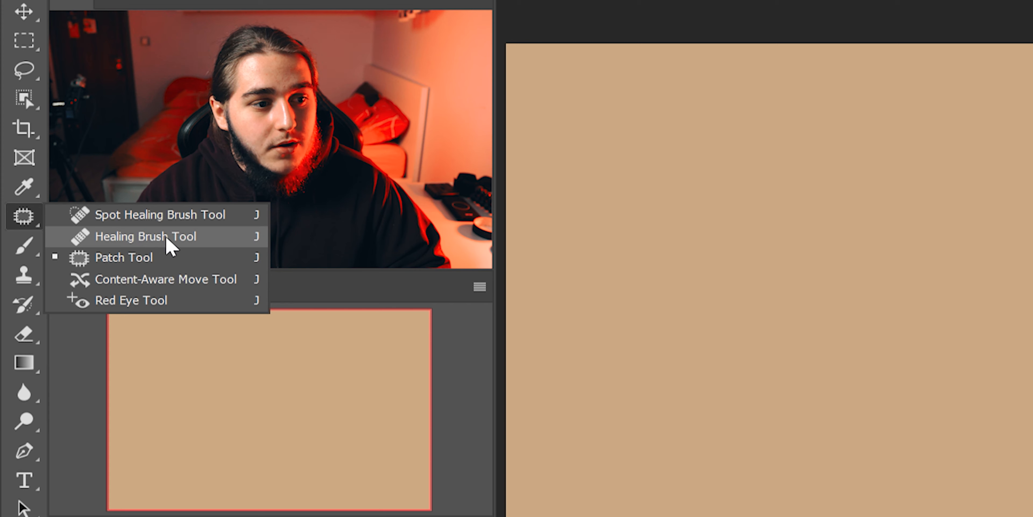
left_click(116, 236)
key("j")
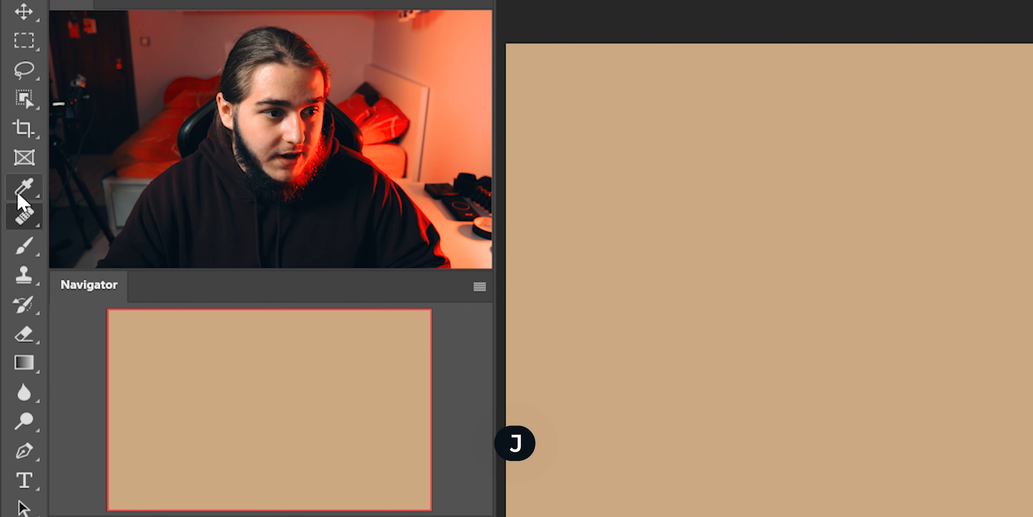
right_click(32, 216)
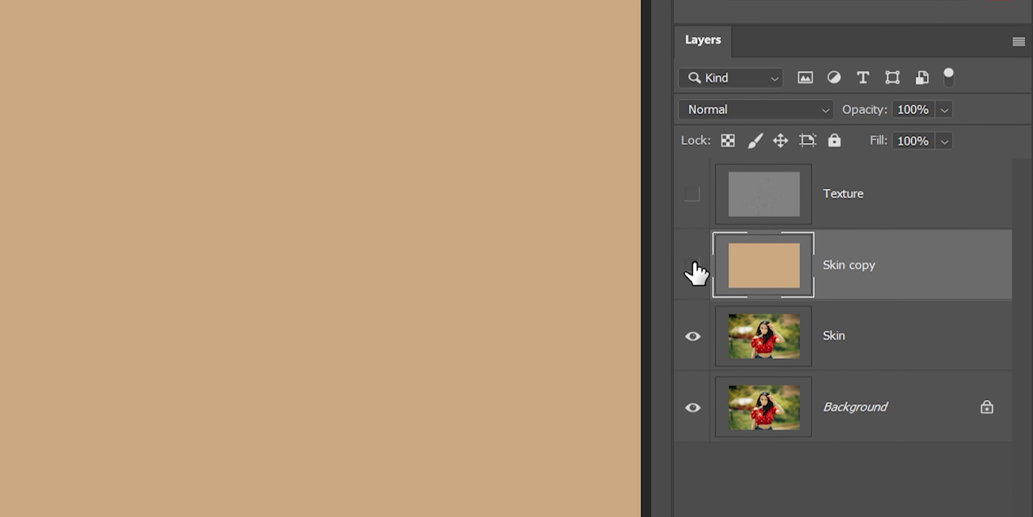
- Hide the Skin copy layer and make the Skin layer active
left_click(692, 265)
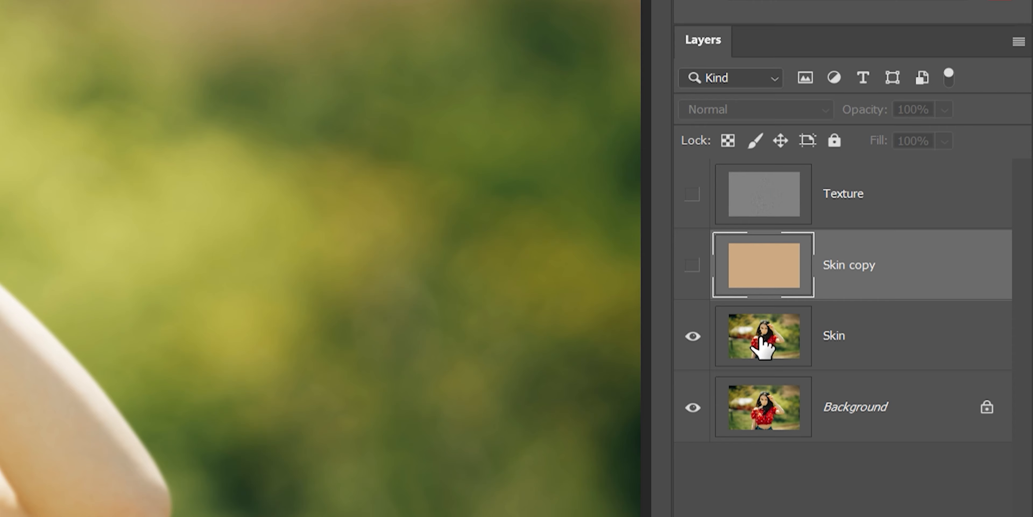
left_click(778, 341)
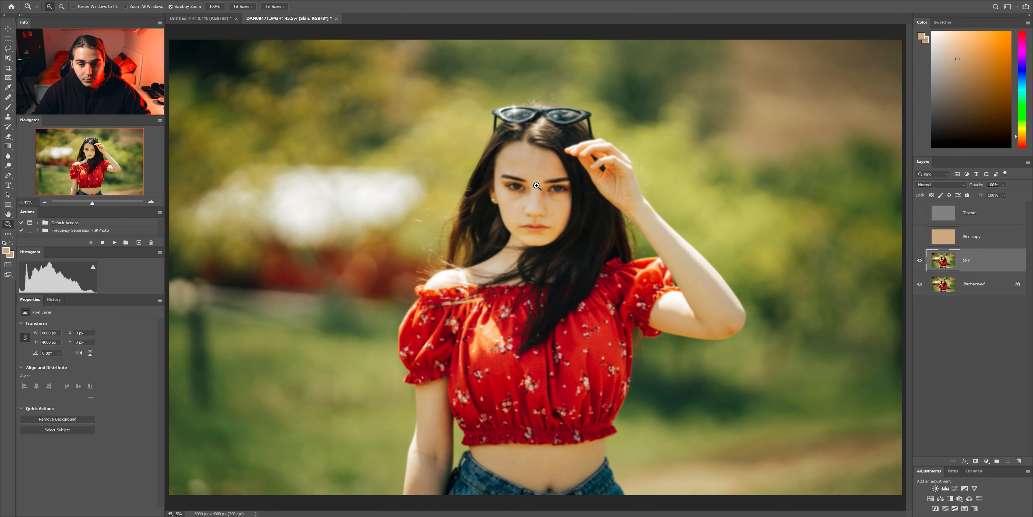
- Smooth the uneven tones across the forehead on the Skin layer with the Healing Brush, undoing the faulty stroke along the hairline
left_click(562, 191)
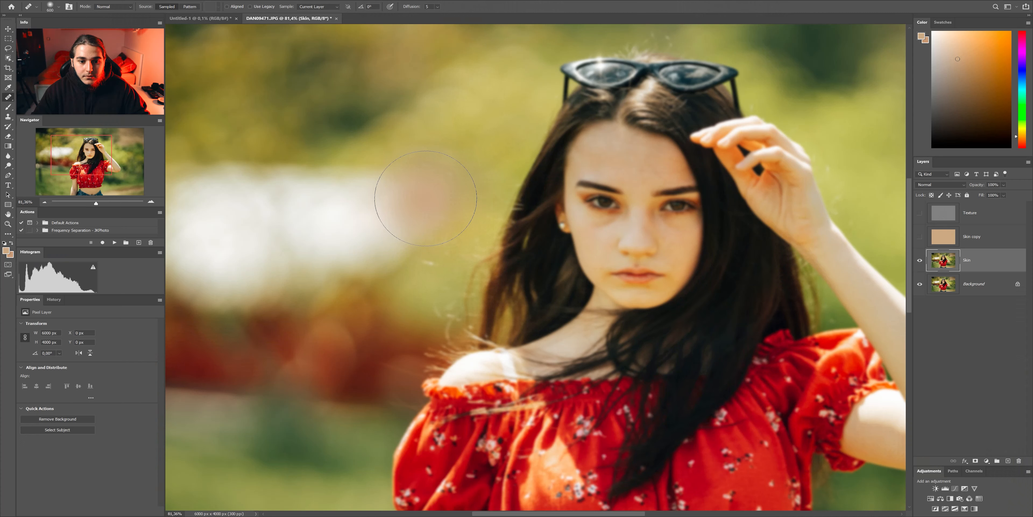
mouse_move(396, 213)
left_mouse_down()
mouse_move(379, 219)
mouse_move(589, 226)
mouse_move(454, 283)
mouse_move(502, 373)
left_mouse_up()
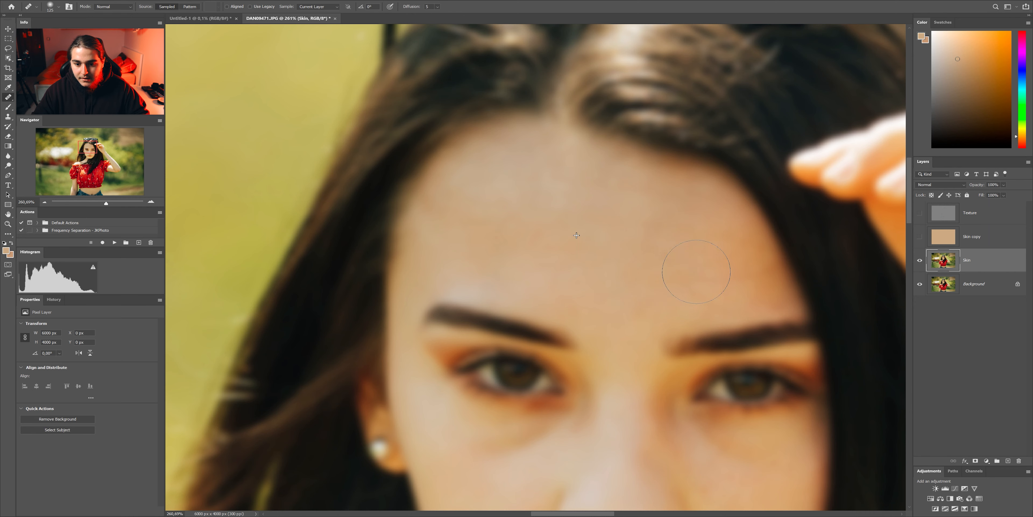
left_click(636, 277, "alt")
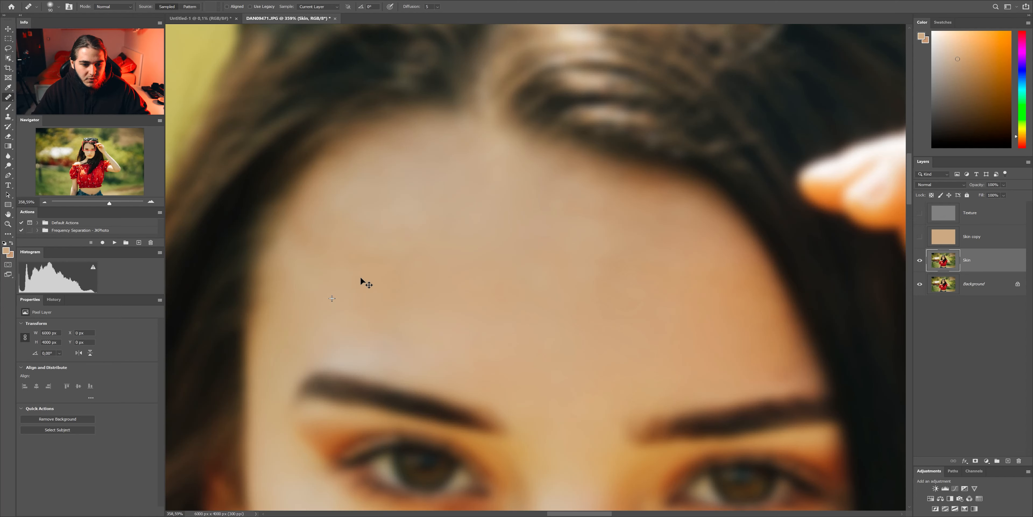
mouse_move(310, 206)
left_mouse_down()
mouse_move(629, 133)
mouse_move(431, 186)
mouse_move(410, 207)
mouse_move(578, 238)
mouse_move(684, 320)
left_mouse_up()
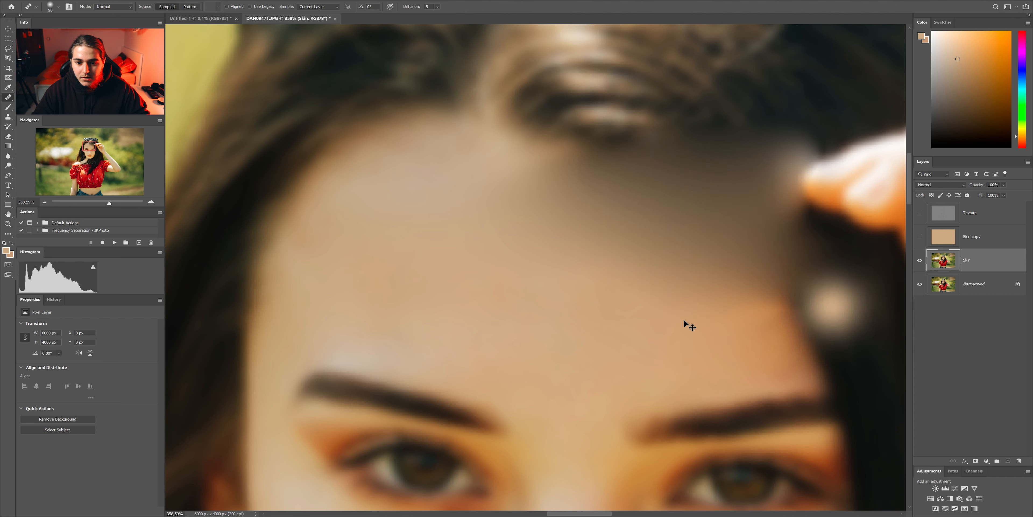
left_click(644, 222)
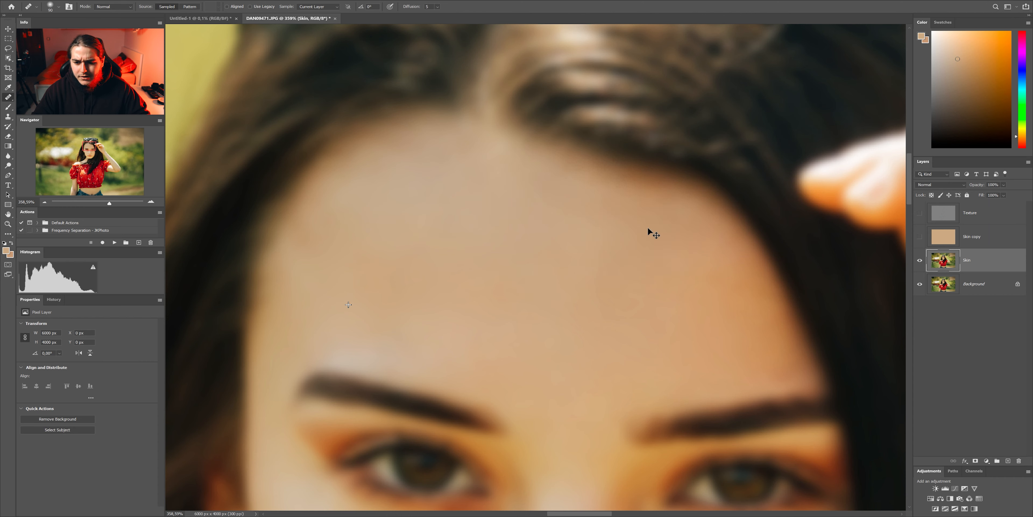
key("ctrl+z")
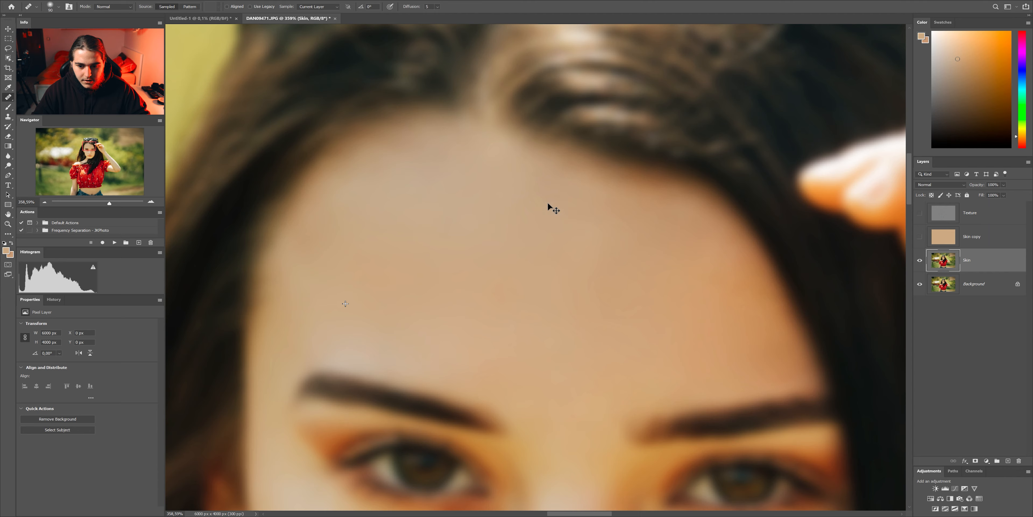
left_click_drag(592, 342, 513, 187)
- Show the Texture layer and group the Texture, Skin copy and Skin layers into a group named Frequency Separation
key("z")
left_click_drag(606, 217, 876, 218)
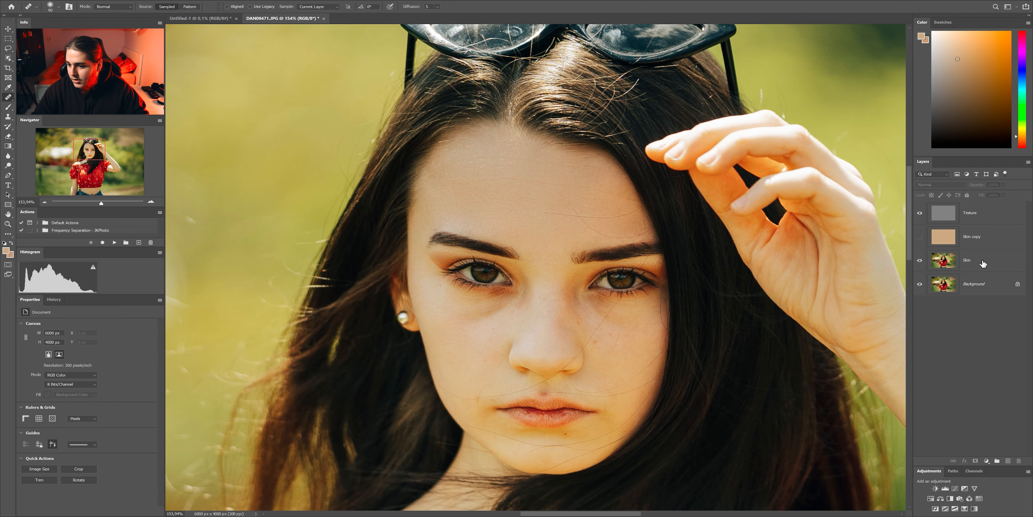
left_click(982, 263)
left_click(972, 220, "shift")
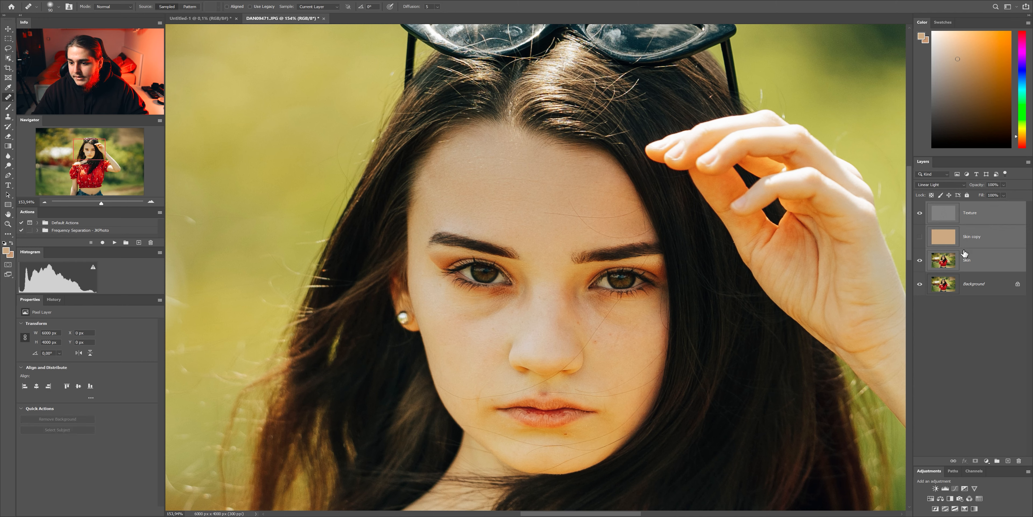
key("ctrl+g")
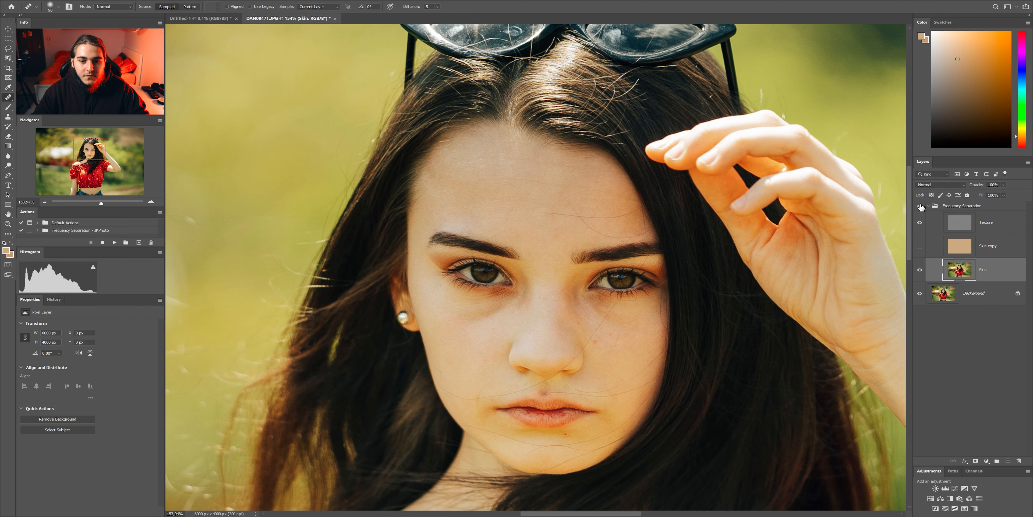
- Compare the portrait with and without the Frequency Separation group, and check the Skin layer with the Texture layer hidden
left_click(920, 206)
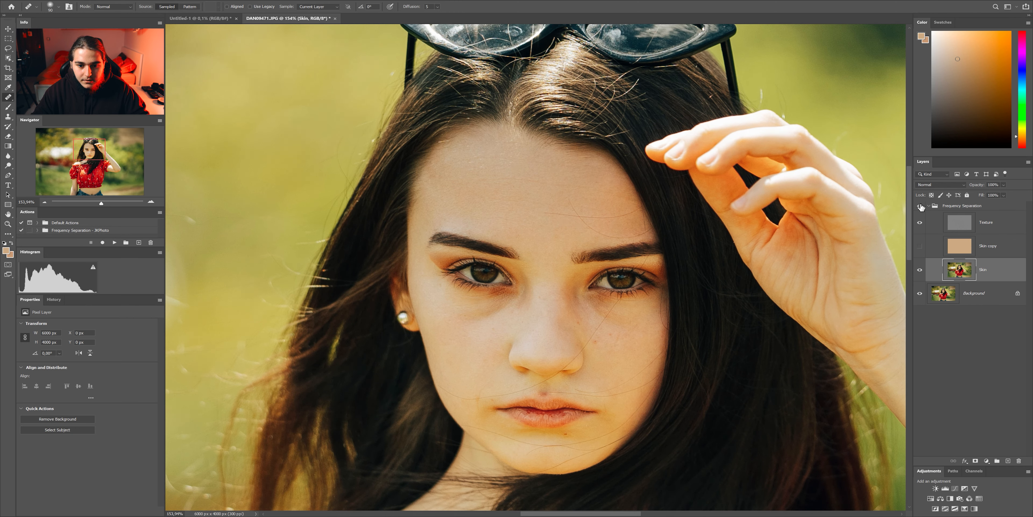
key("z")
left_click(526, 160)
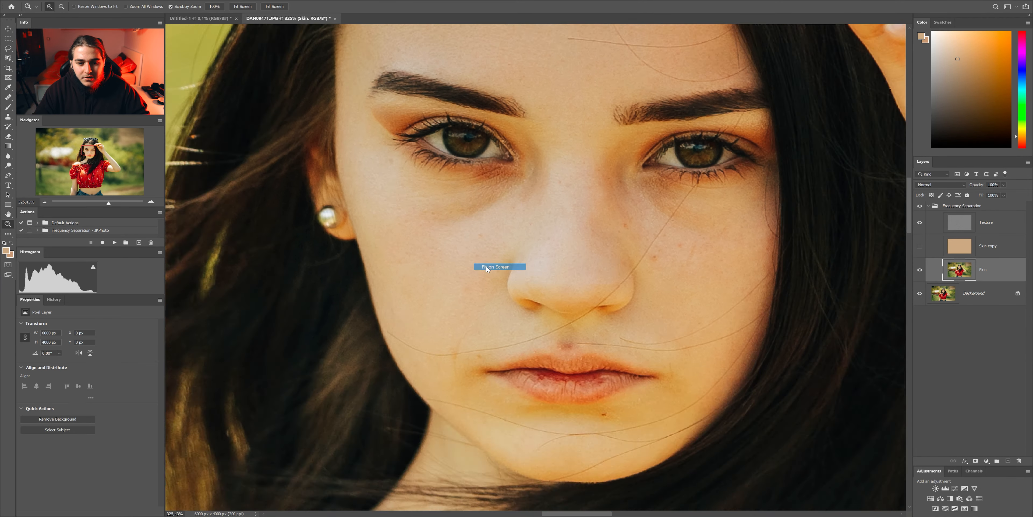
left_click(493, 267)
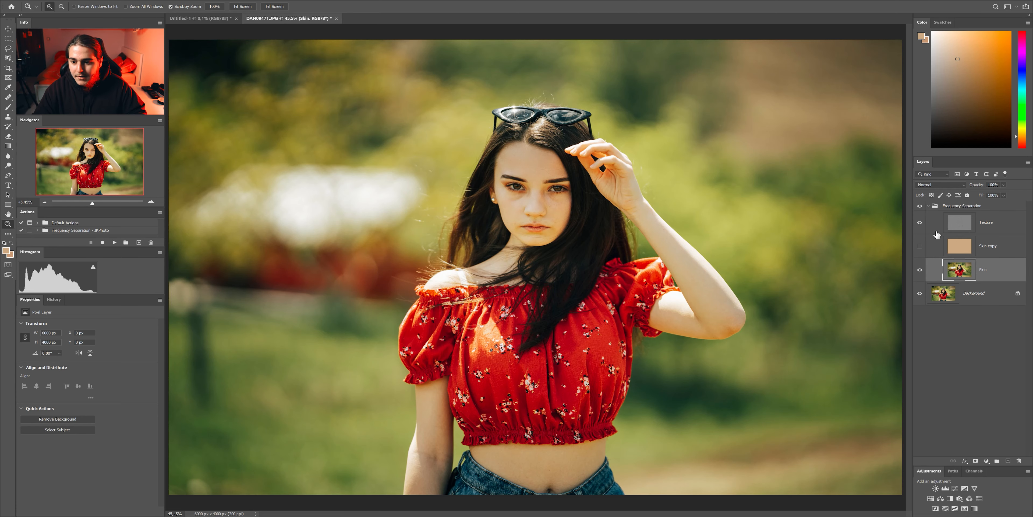
- Examine the reddish spot between the nose and the upper lip up close with the Texture layer shown
left_click_drag(534, 184, 573, 206)
left_click_drag(395, 237, 436, 261)
key("j")
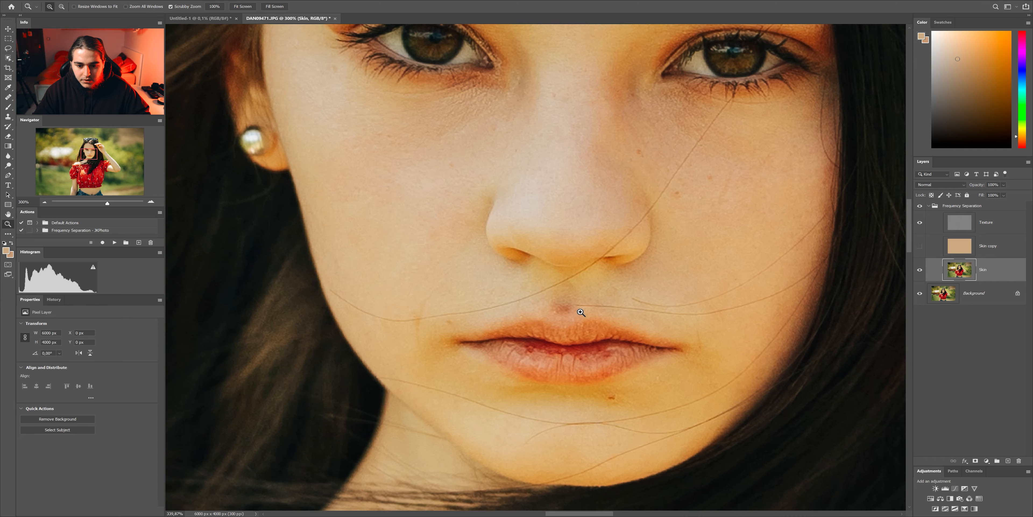
left_click_drag(582, 312, 590, 334)
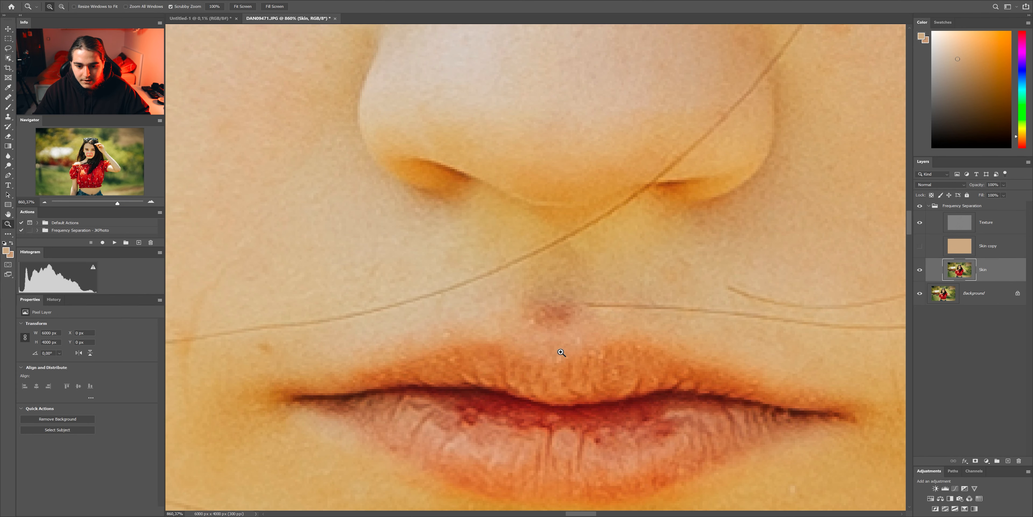